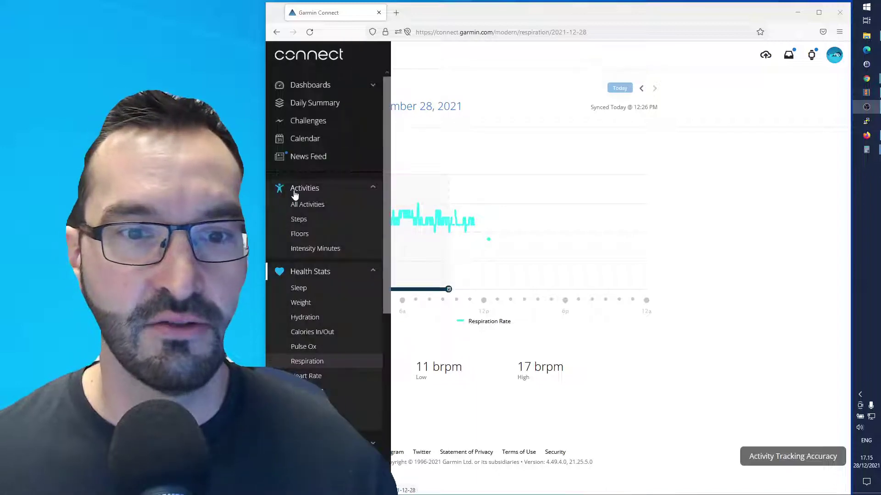
pyautogui.scroll(-3, 333, 379)
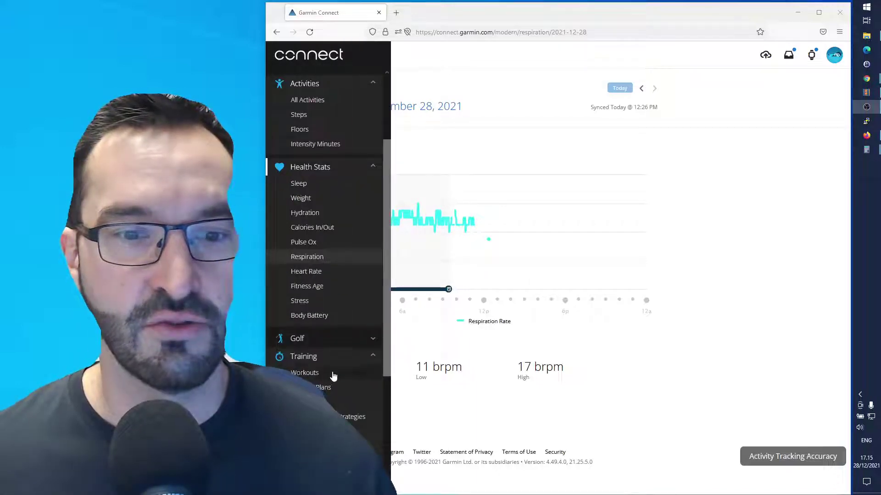
pyautogui.scroll(-2, 338, 378)
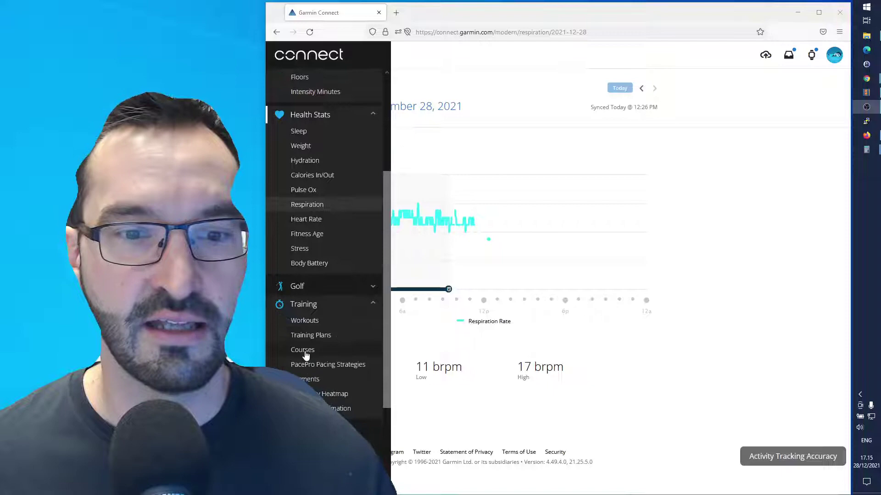
# Step: Search Garmin Connect Courses for the location 'sweden' to show the Stockholm map
pyautogui.click(305, 351)
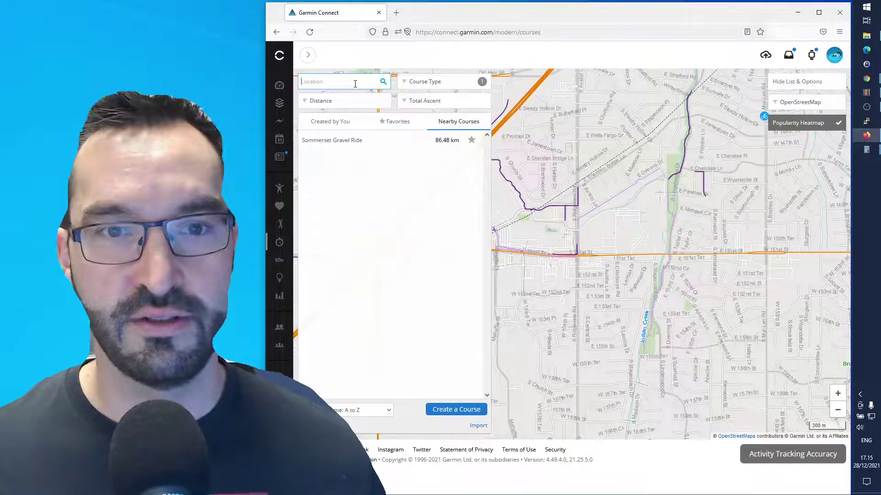
pyautogui.write('sweden')
pyautogui.press('Return')
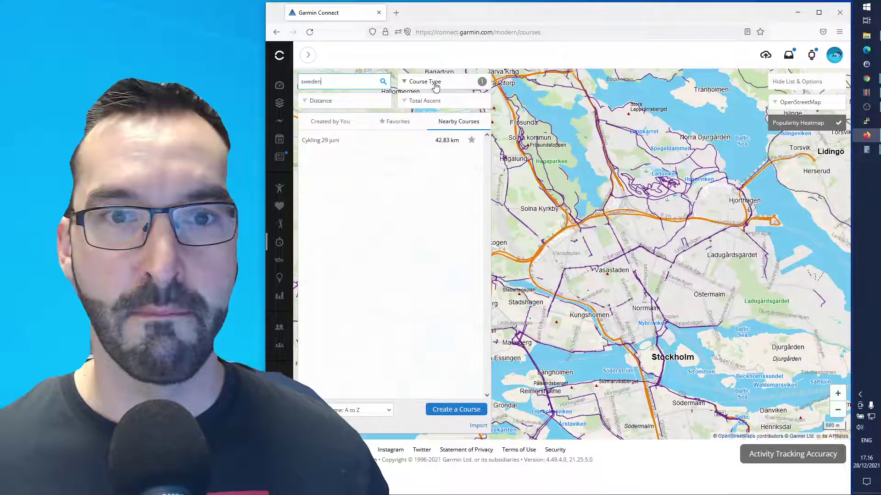
# Step: Filter courses to Mountain Biking and move the map to the Älta area
pyautogui.click(436, 83)
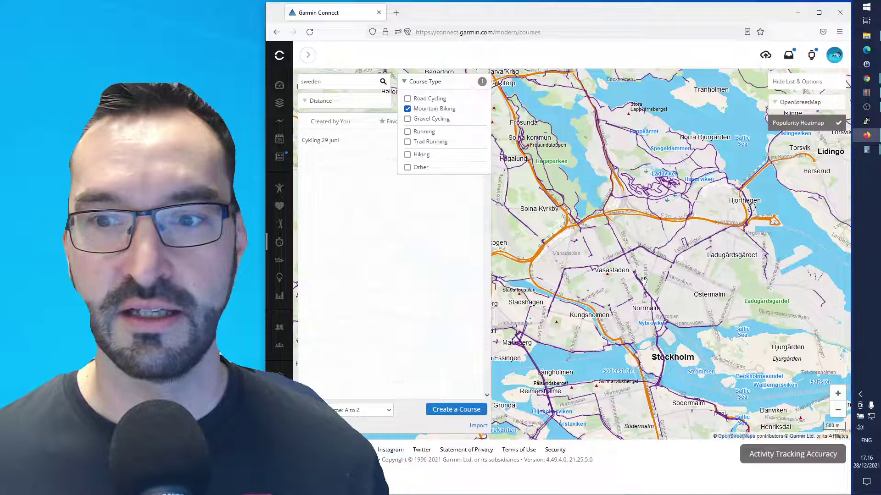
pyautogui.scroll(-3, 609, 246)
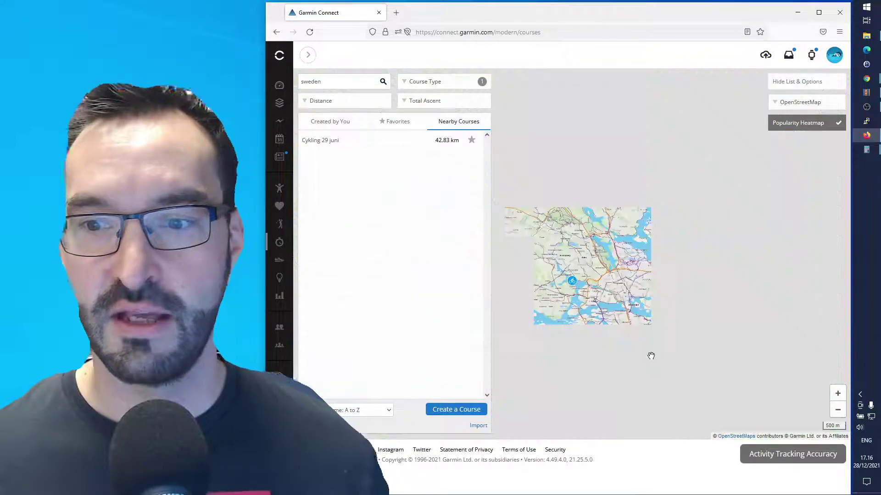
pyautogui.moveTo(656, 365); pyautogui.dragTo(621, 260)
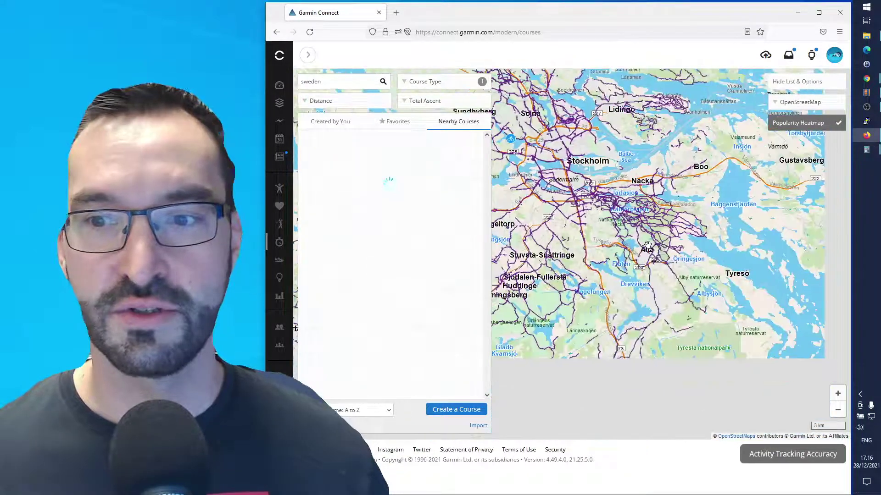
pyautogui.scroll(2, 620, 260)
pyautogui.scroll(1, 620, 260)
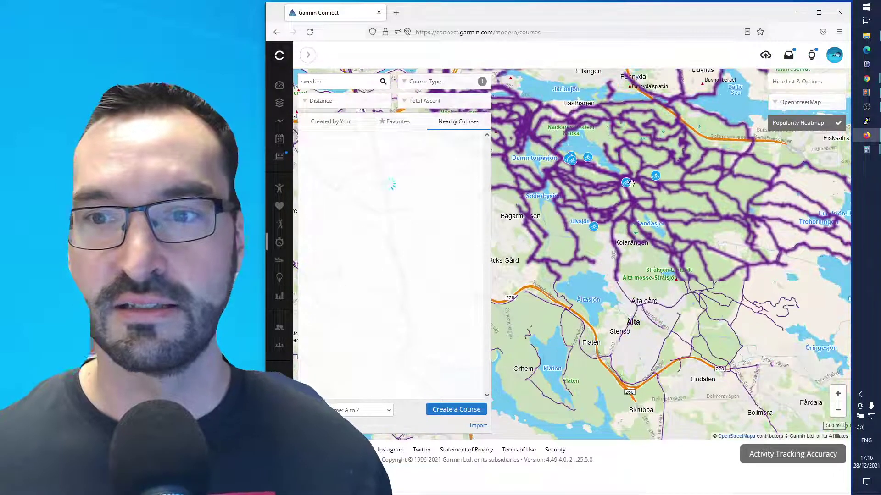
# Step: Send the 11.45 km 'Bok T2N1Stig90 Hellas snällaste' course to the fenix 6 Pro
pyautogui.click(626, 183)
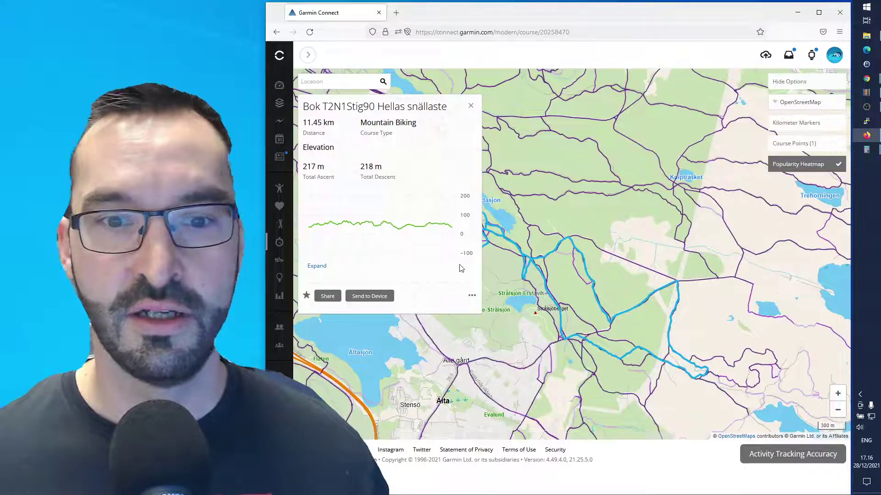
pyautogui.click(370, 297)
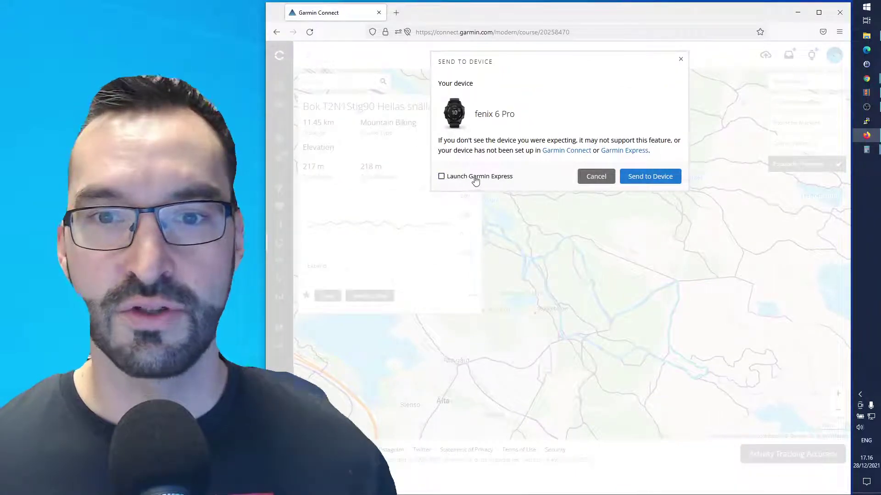
pyautogui.click(650, 177)
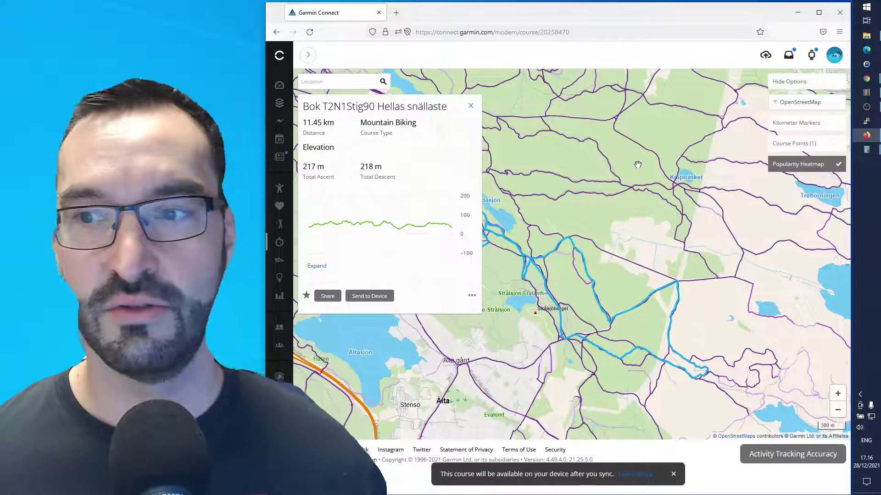